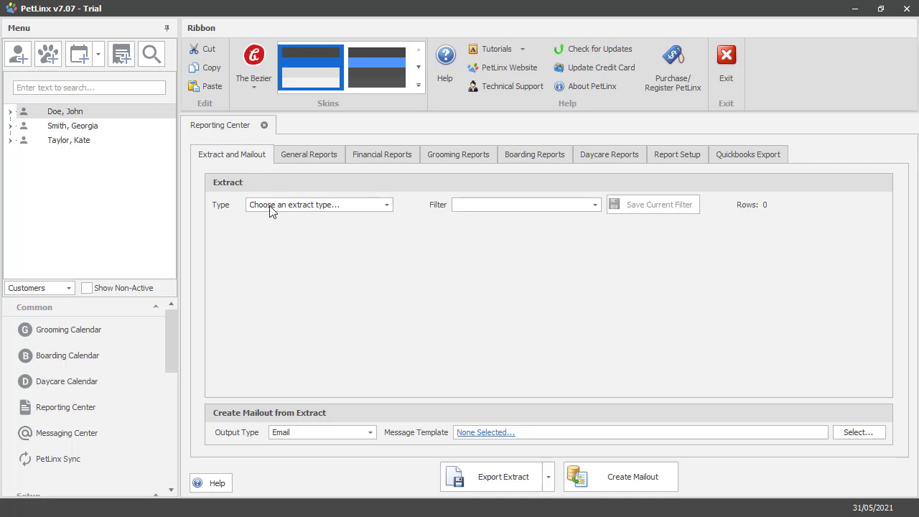
Step: Load the Customer extract and sort its rows by last name, ascending and descending, and finally by first name ascending
{"action": "left_click", "coordinate": [313, 207]}
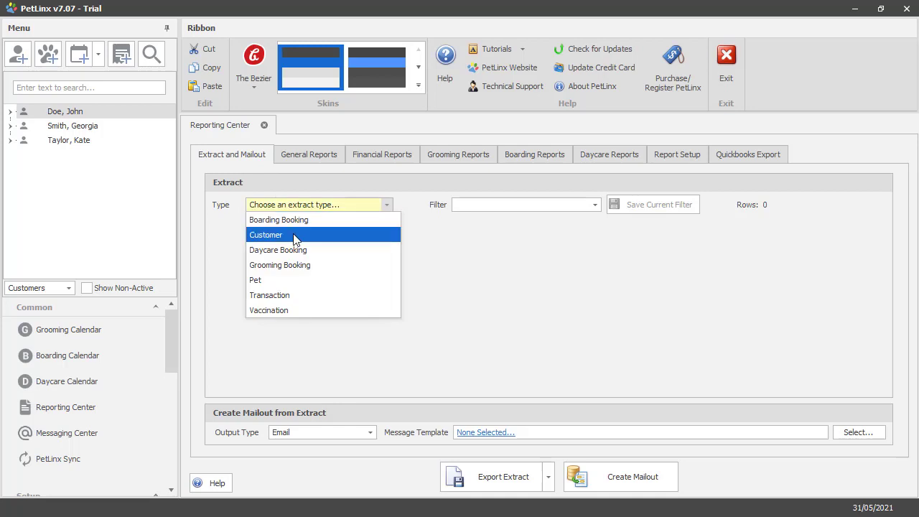
{"action": "left_click", "coordinate": [294, 237]}
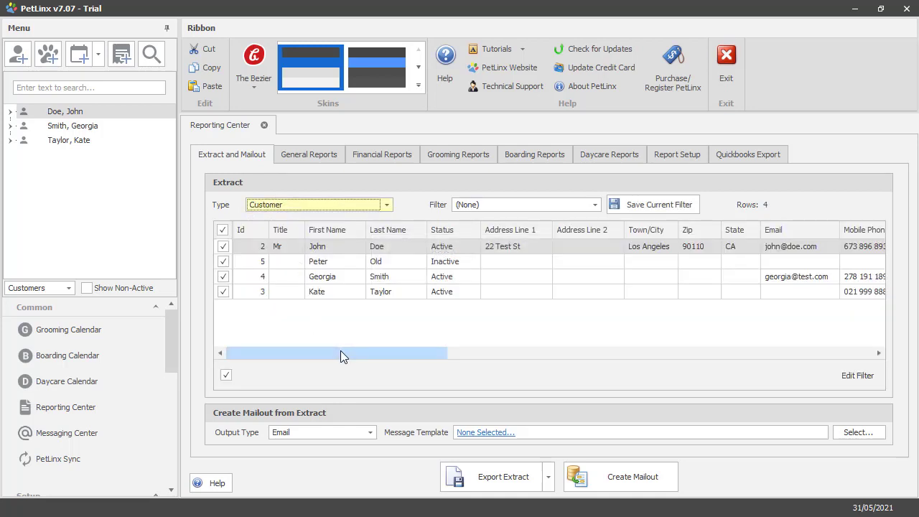
{"action": "left_click_drag", "start_coordinate": [341, 353], "coordinate": [321, 349]}
{"action": "left_click", "coordinate": [384, 227]}
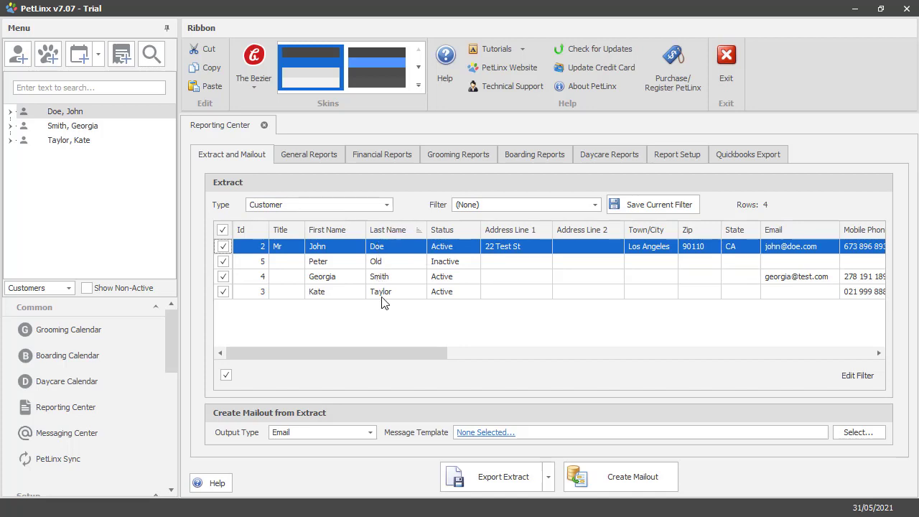
{"action": "left_click", "coordinate": [390, 231]}
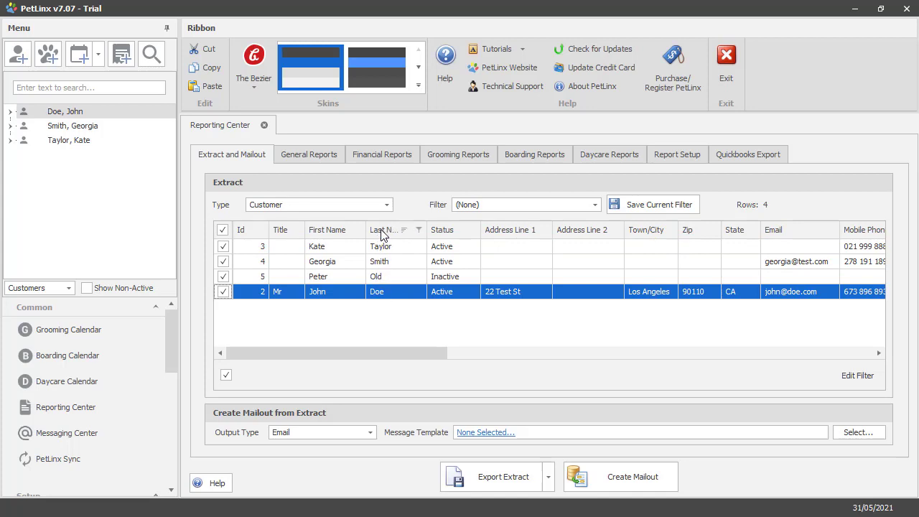
{"action": "left_click", "coordinate": [322, 231]}
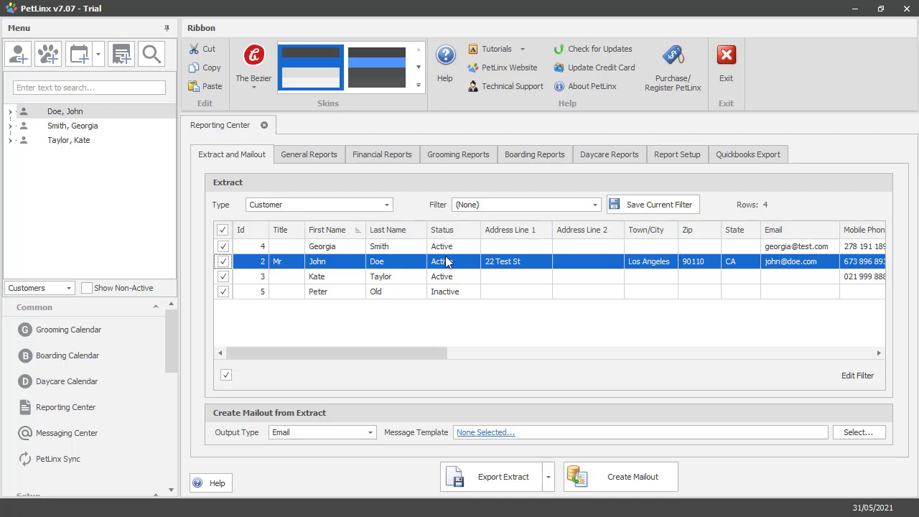
Step: Filter the Customer extract's Status column to show only Active customers
{"action": "left_click", "coordinate": [473, 230]}
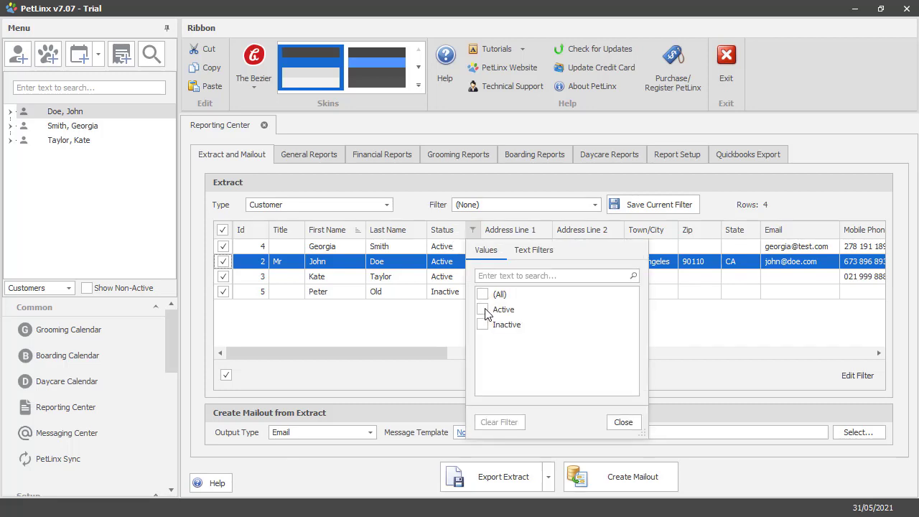
{"action": "left_click", "coordinate": [484, 311]}
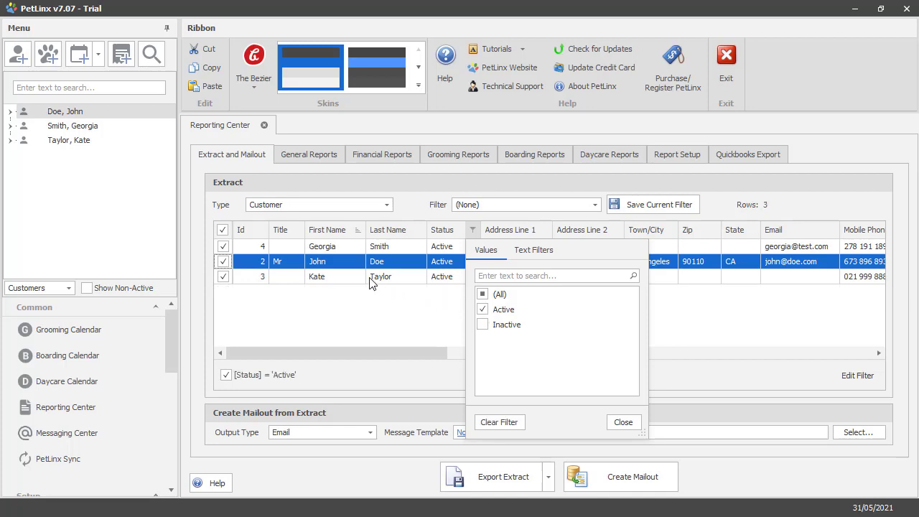
{"action": "left_click", "coordinate": [621, 423]}
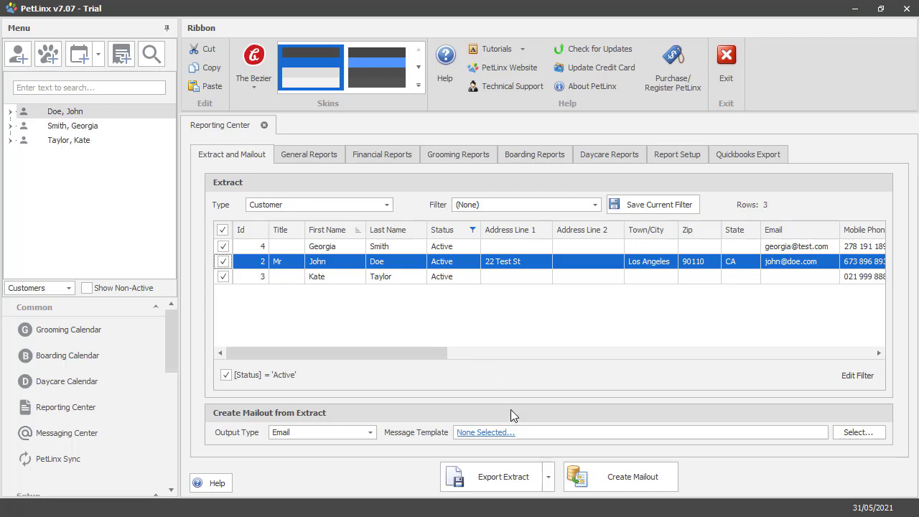
Step: Export the filtered customer extract to an Excel file named Customers.xlsx in the Export folder
{"action": "left_click", "coordinate": [550, 478]}
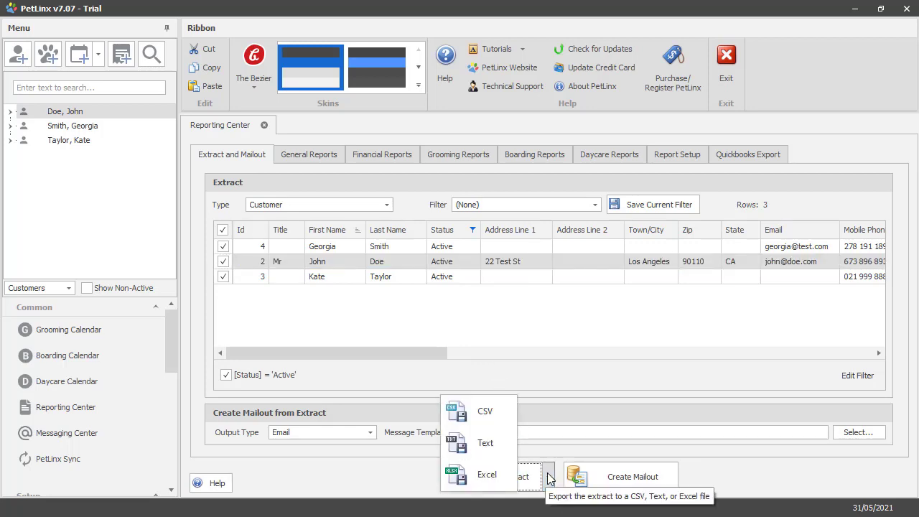
{"action": "left_click", "coordinate": [483, 476]}
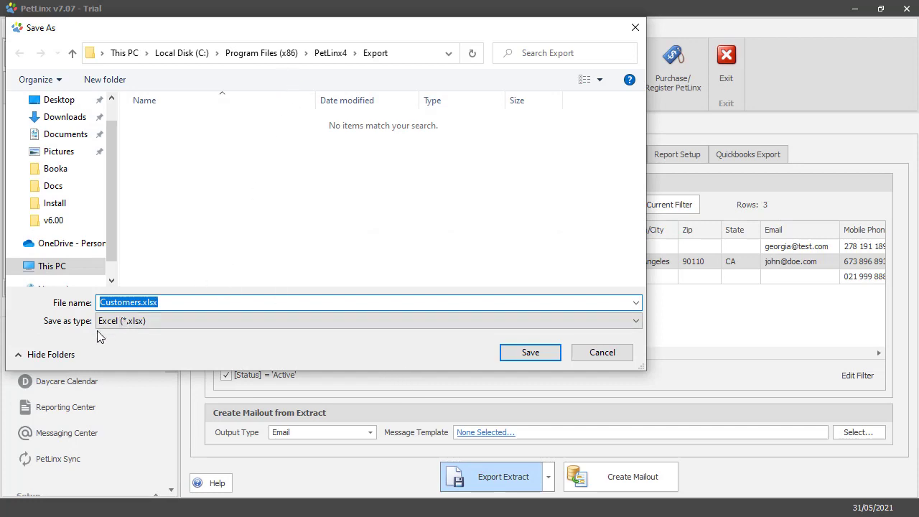
{"action": "left_click", "coordinate": [530, 353]}
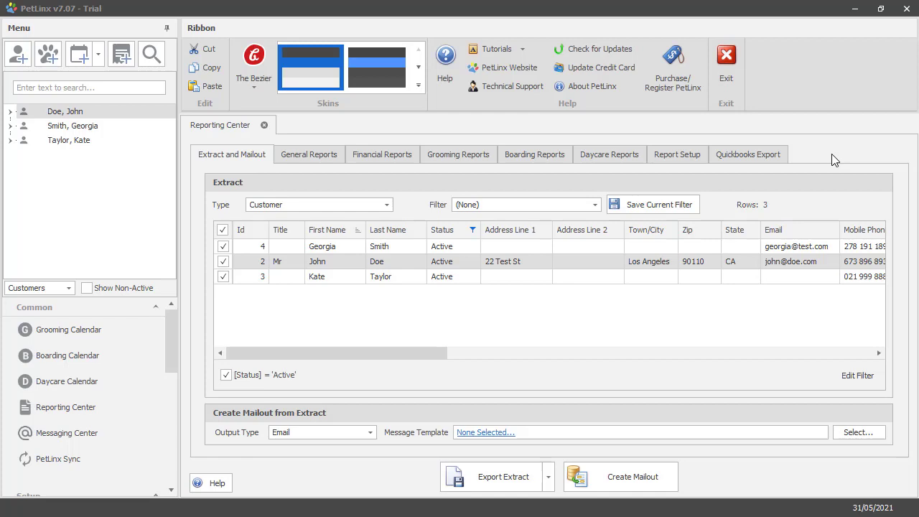
Step: Switch the extract type to Grooming Booking and filter the Date column to Tomorrow
{"action": "left_click", "coordinate": [387, 206]}
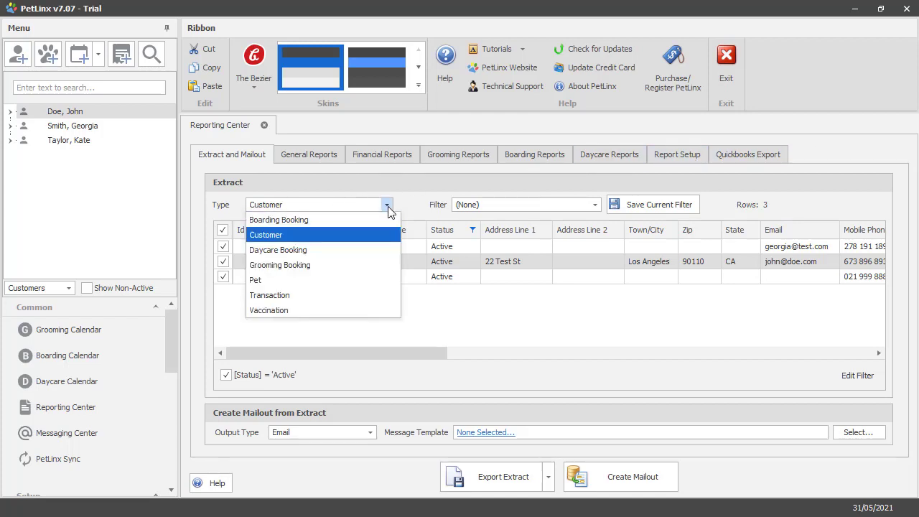
{"action": "left_click", "coordinate": [298, 266]}
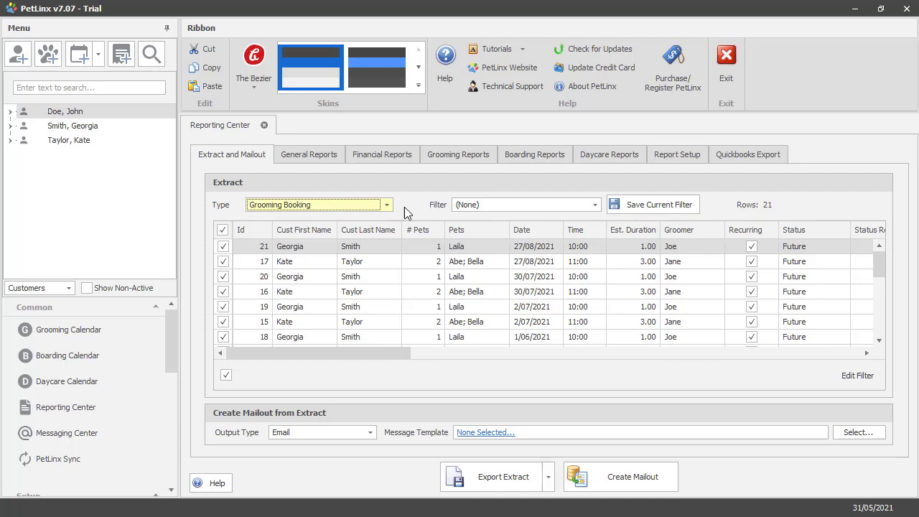
{"action": "left_click", "coordinate": [558, 230]}
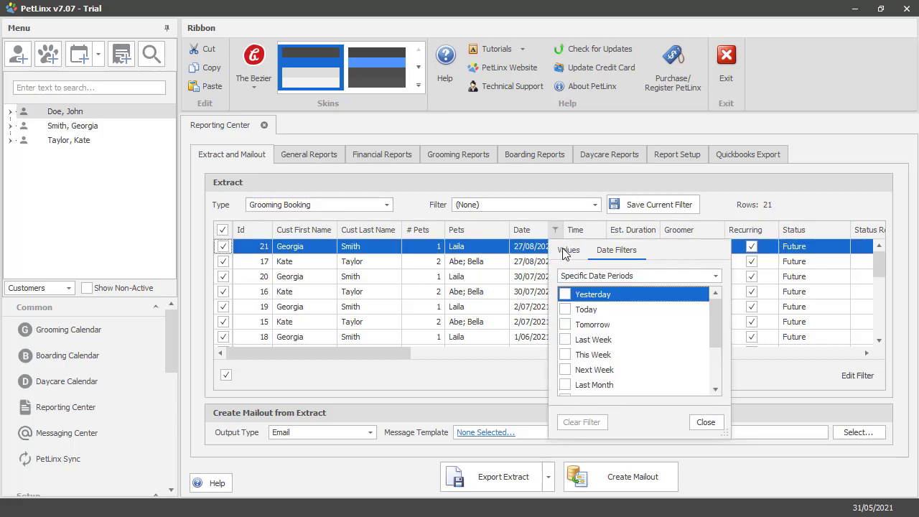
{"action": "left_click", "coordinate": [566, 325]}
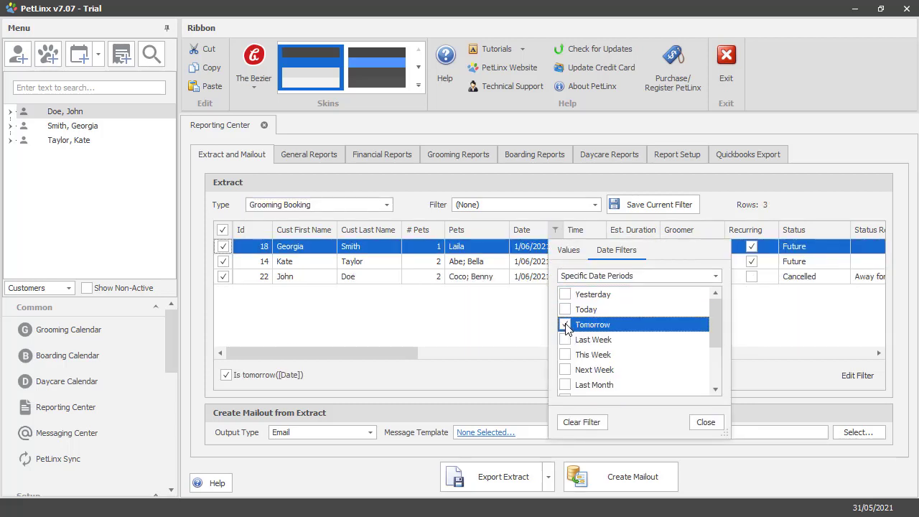
{"action": "left_click", "coordinate": [705, 423]}
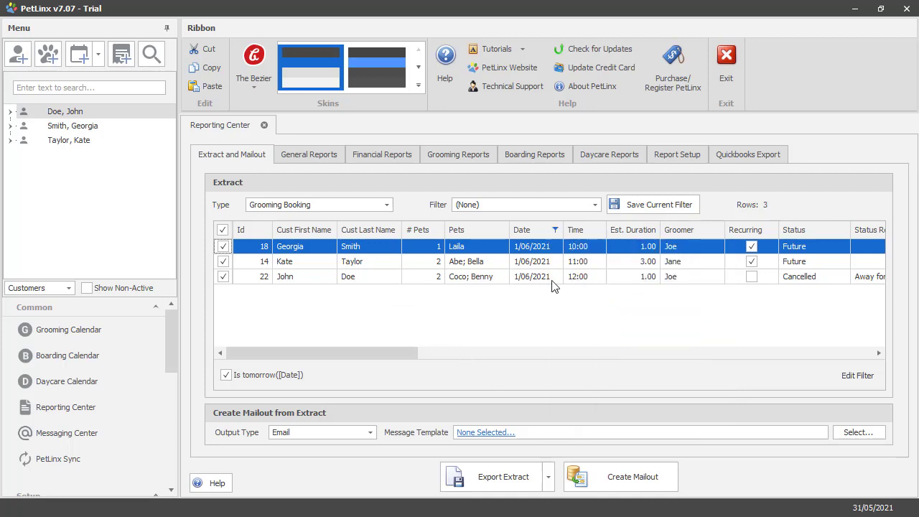
Step: Exclude the cancelled booking from the grooming extract and set the mailout's output type to SMS
{"action": "left_click_drag", "start_coordinate": [334, 352], "coordinate": [422, 348]}
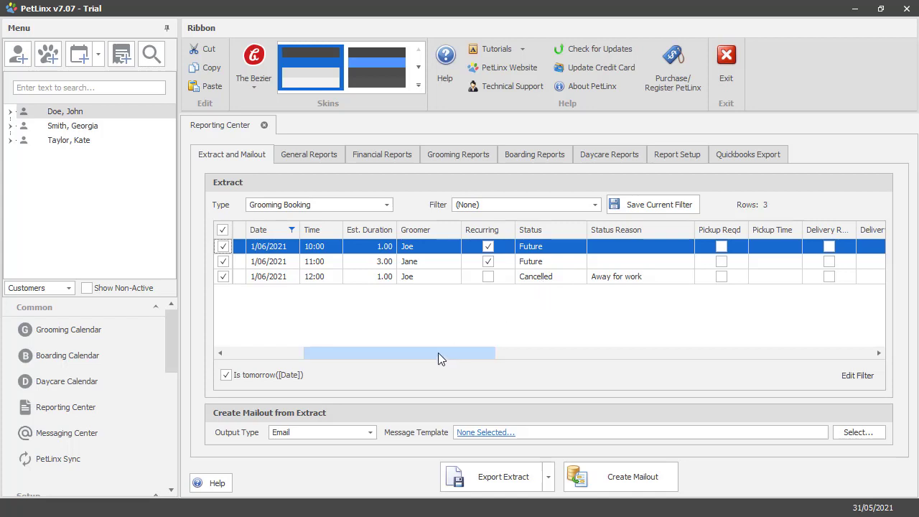
{"action": "left_click_drag", "start_coordinate": [438, 353], "coordinate": [361, 353]}
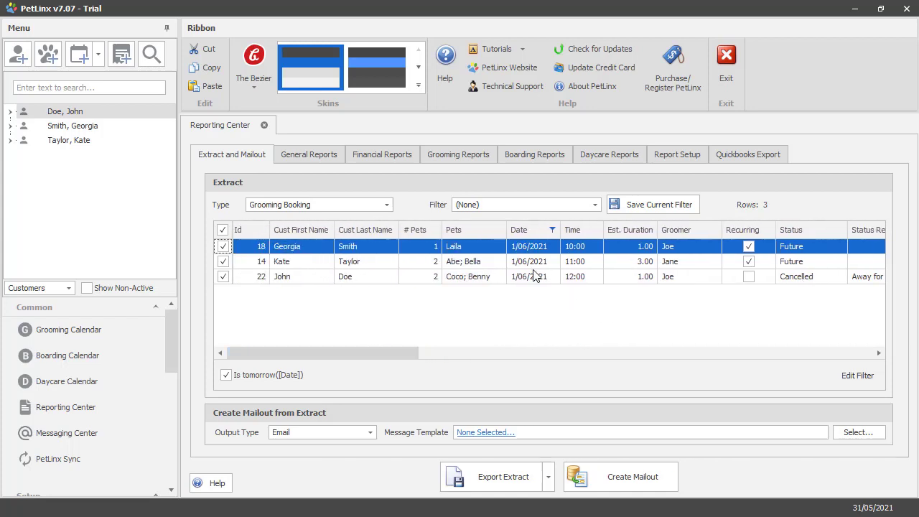
{"action": "mouse_move", "coordinate": [842, 230]}
{"action": "left_click", "coordinate": [223, 277]}
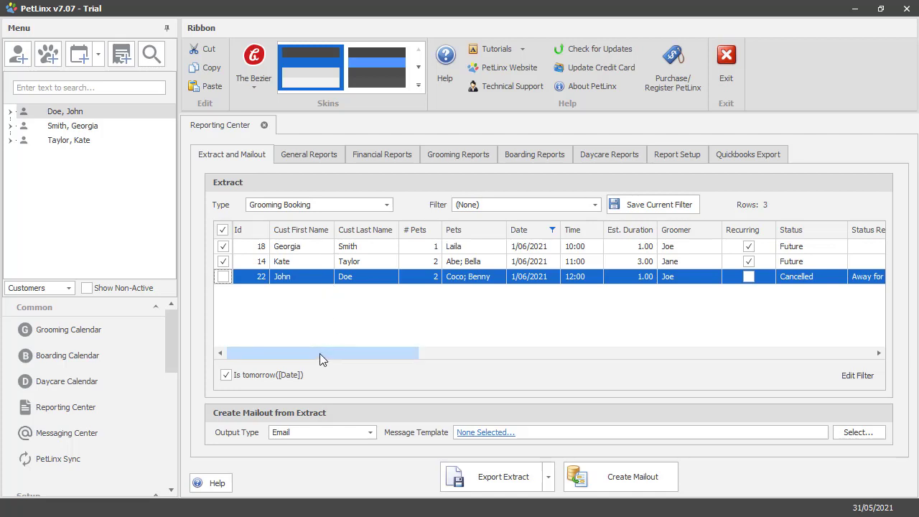
{"action": "left_click_drag", "start_coordinate": [319, 354], "coordinate": [318, 353]}
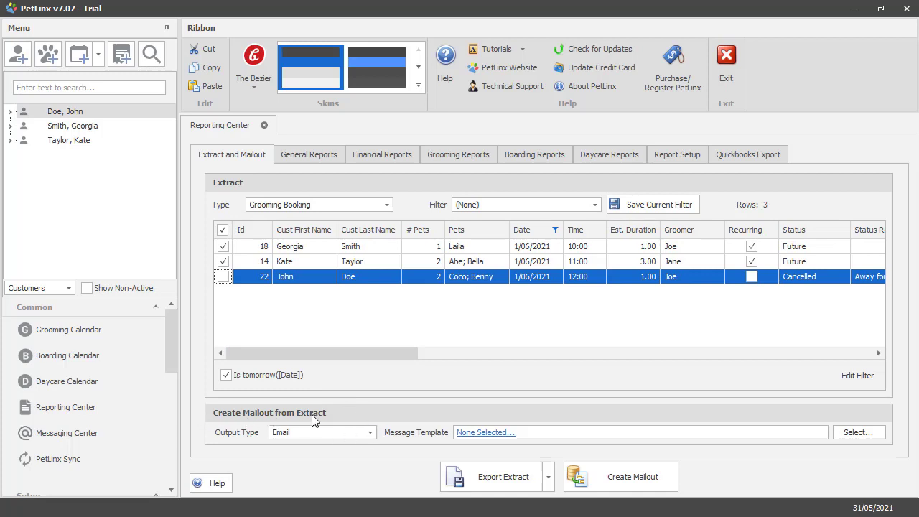
{"action": "left_click", "coordinate": [372, 438]}
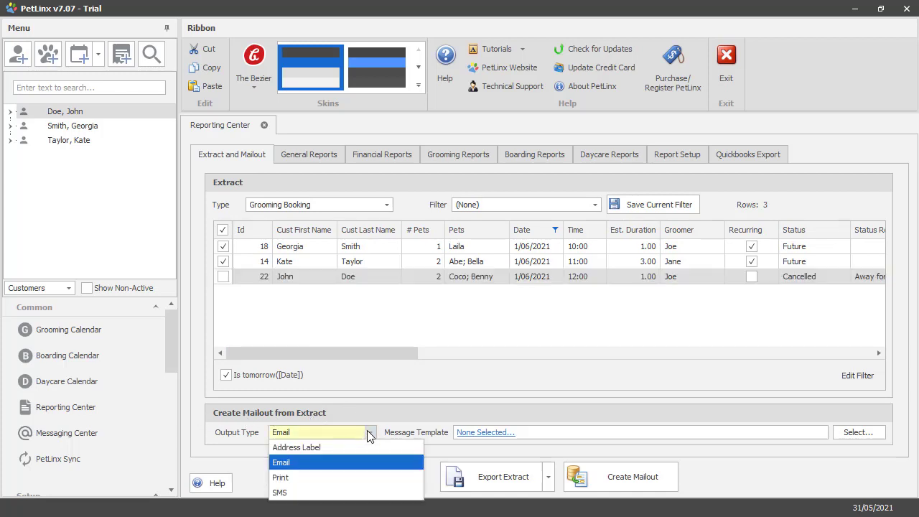
{"action": "left_click", "coordinate": [284, 493]}
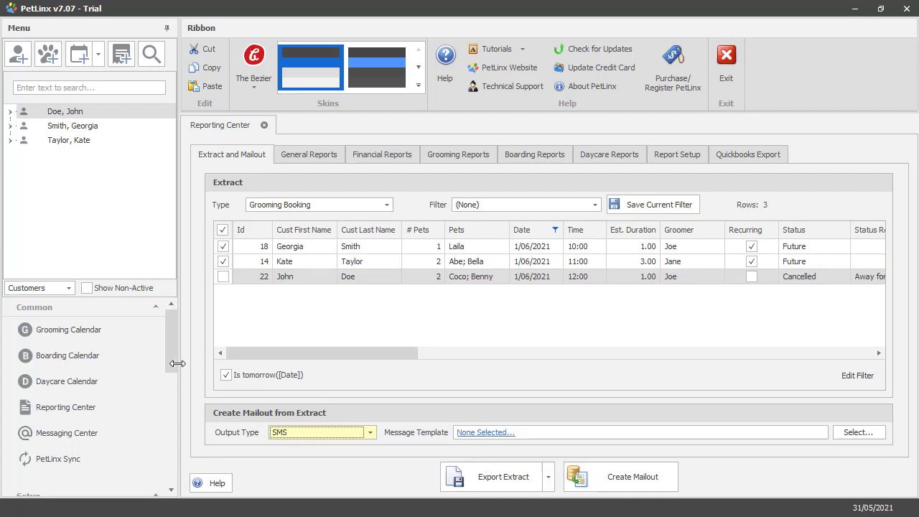
Step: Create a new SMS template with the template type Grooming Booking in the SMS Template Editor
{"action": "left_click_drag", "start_coordinate": [172, 340], "coordinate": [168, 495]}
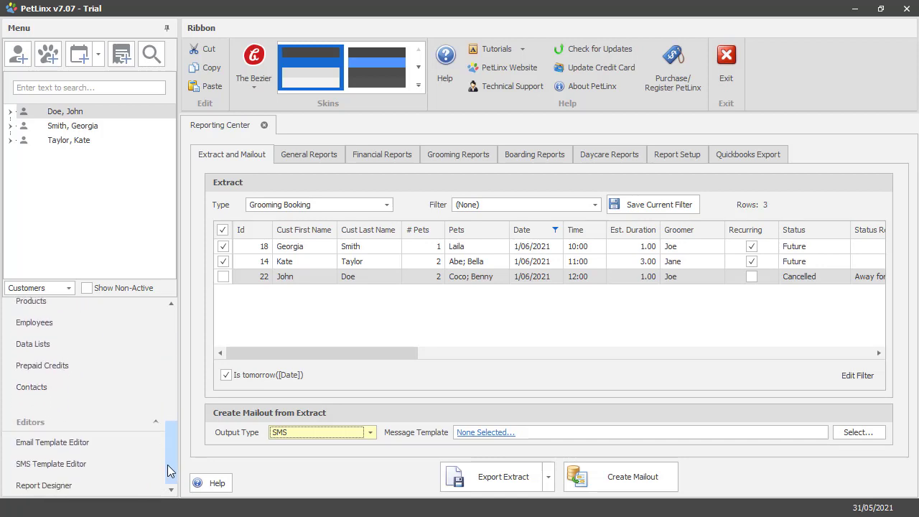
{"action": "left_click", "coordinate": [101, 464]}
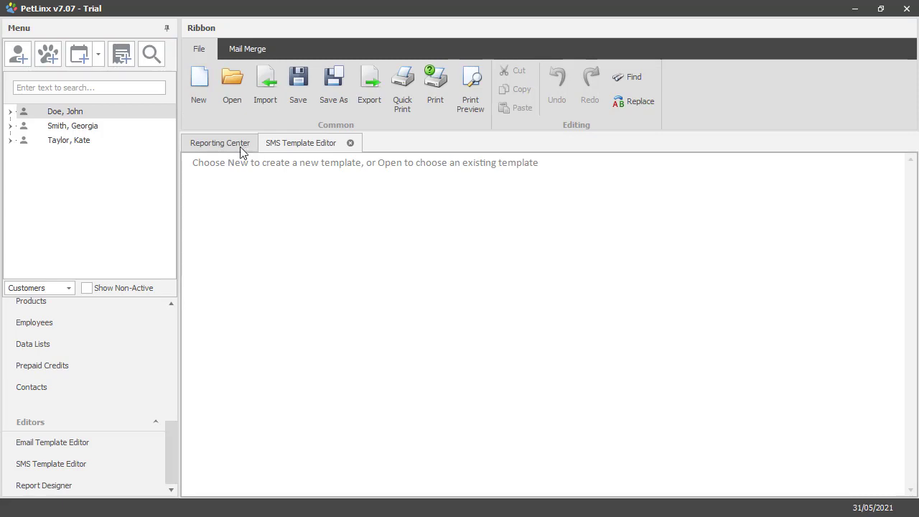
{"action": "left_click", "coordinate": [198, 99]}
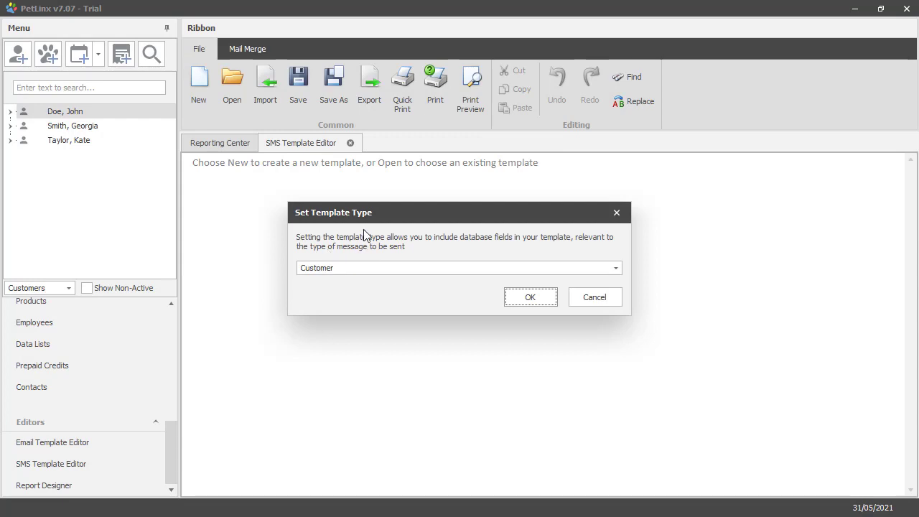
{"action": "left_click", "coordinate": [365, 269]}
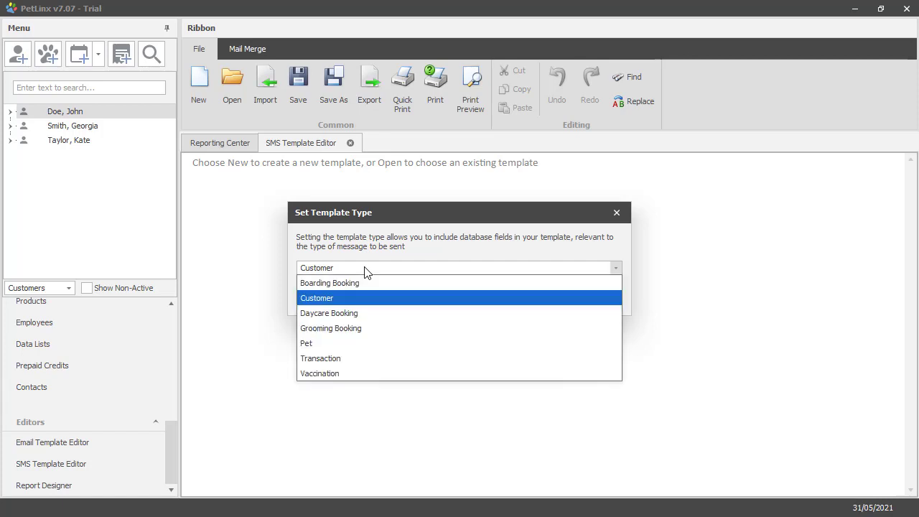
{"action": "left_click", "coordinate": [345, 332]}
{"action": "left_click", "coordinate": [534, 295]}
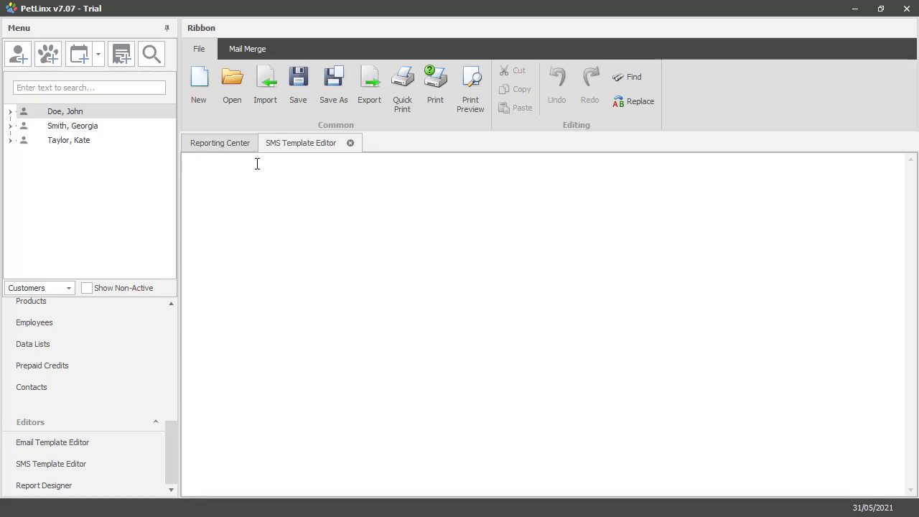
Step: Start the SMS message with "Hi " followed by the Cust First Name merge field
{"action": "type", "text": "Hi"}
{"action": "left_click", "coordinate": [246, 49]}
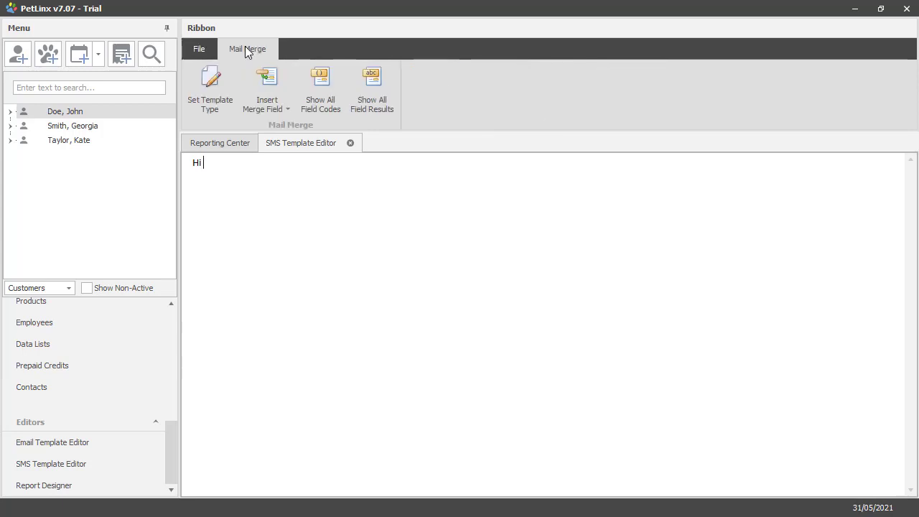
{"action": "left_click", "coordinate": [282, 108]}
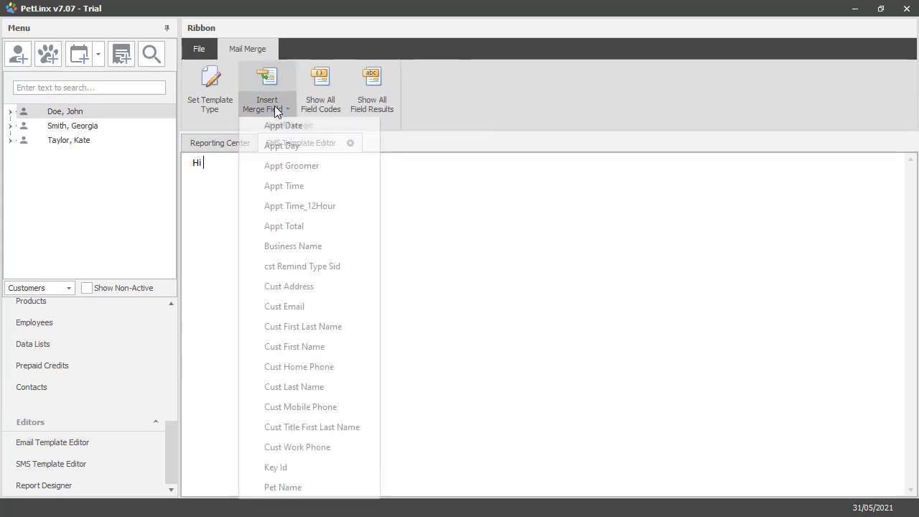
{"action": "left_click", "coordinate": [307, 351]}
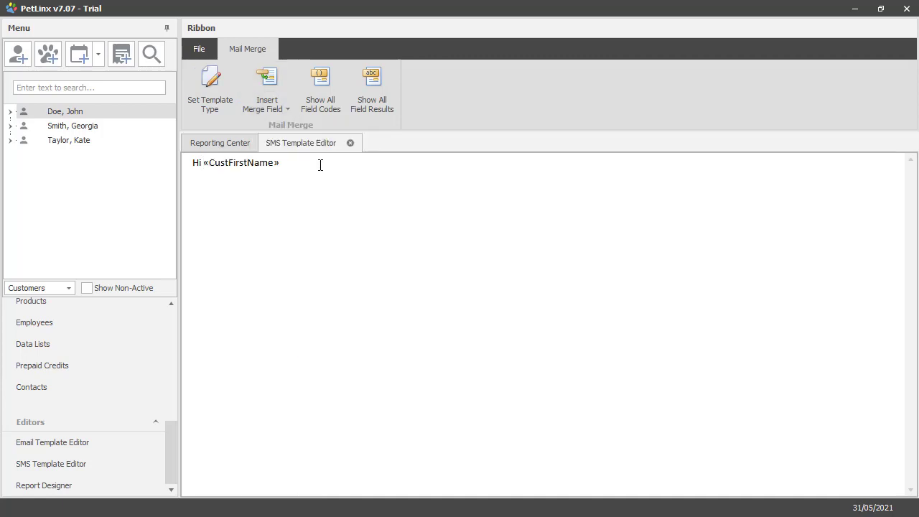
Step: Continue the SMS message after the name field with ", please use our side entrance tomorrow due to building work."
{"action": "type", "text": ", please"}
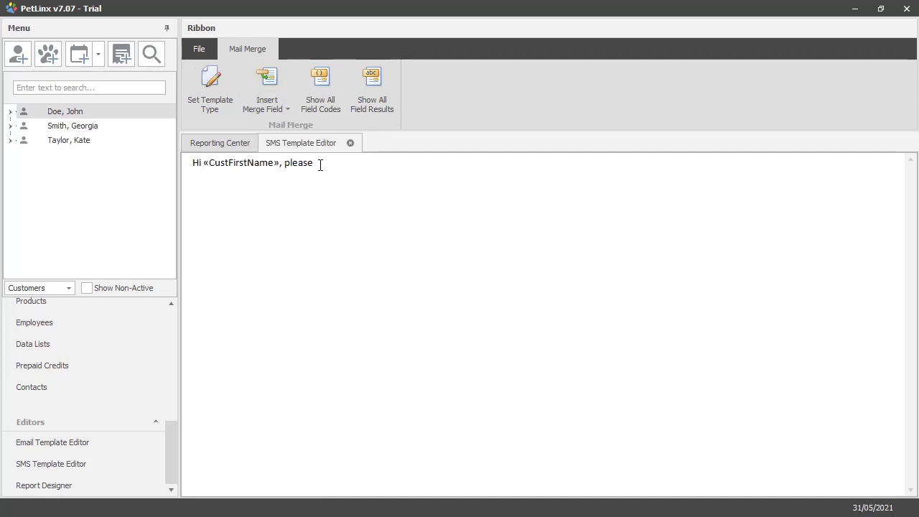
{"action": "type", "text": " use our side entrance tomorrow"}
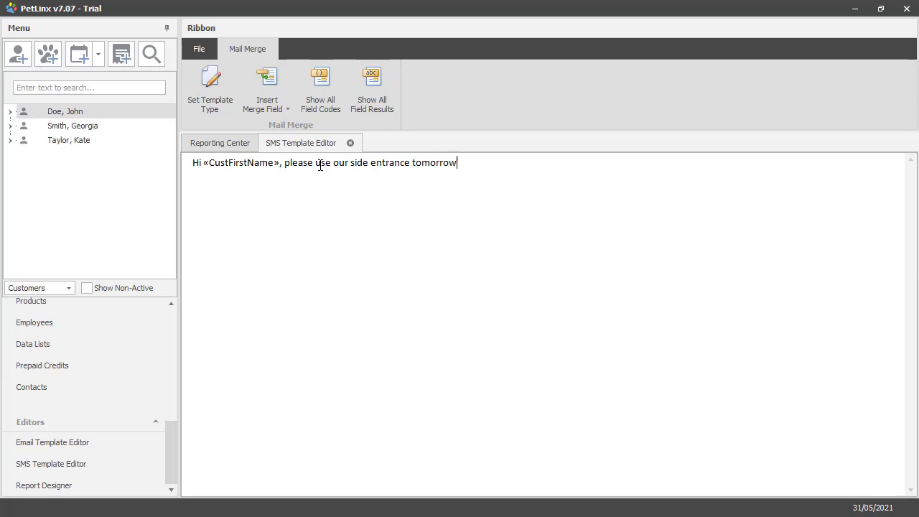
{"action": "type", "text": " due to bildin gwork"}
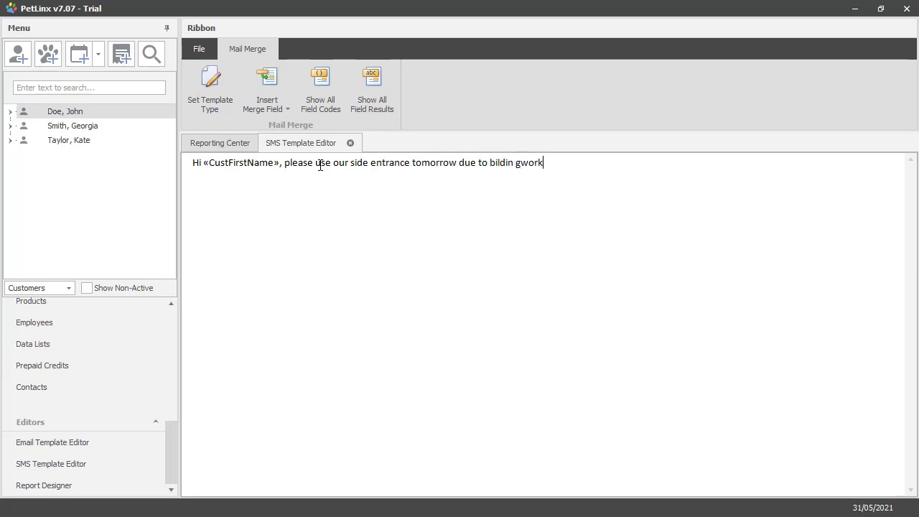
{"action": "type", "text": "."}
{"action": "key", "text": "BackSpace"}
{"action": "key", "text": "Right"}
{"action": "key", "text": "Right"}
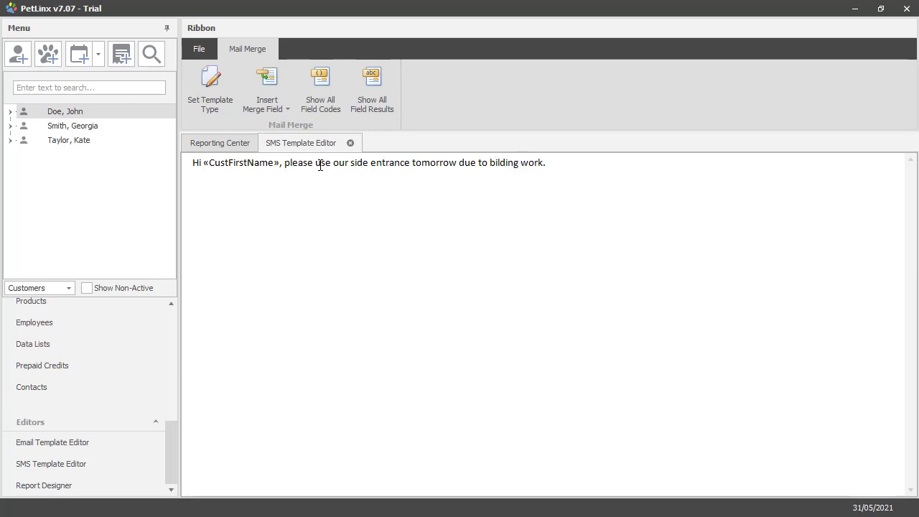
{"action": "type", "text": "u"}
{"action": "key", "text": "End"}
Step: End the SMS message with "Thanks" followed by the Business Name merge field
{"action": "type", "text": "gthanks"}
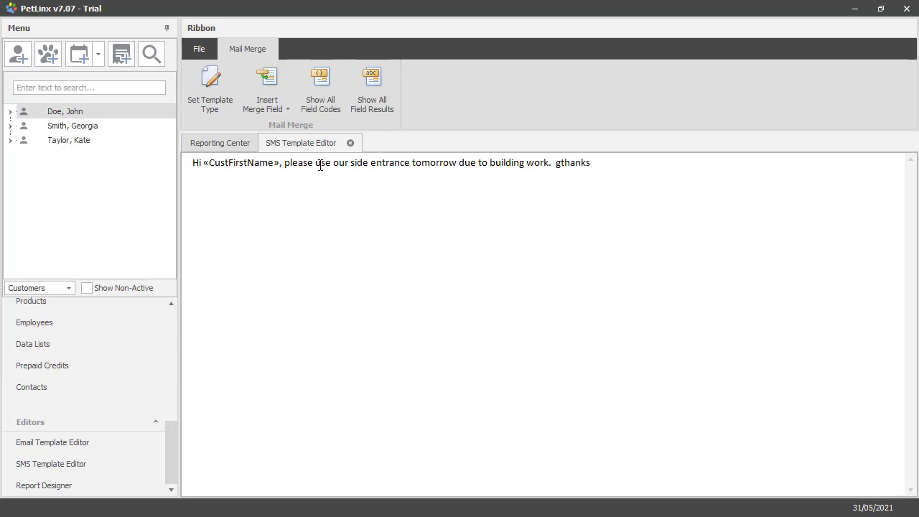
{"action": "key", "text": "shift+Right"}
{"action": "key", "text": "shift+Right"}
{"action": "type", "text": "T"}
{"action": "left_click", "coordinate": [615, 166]}
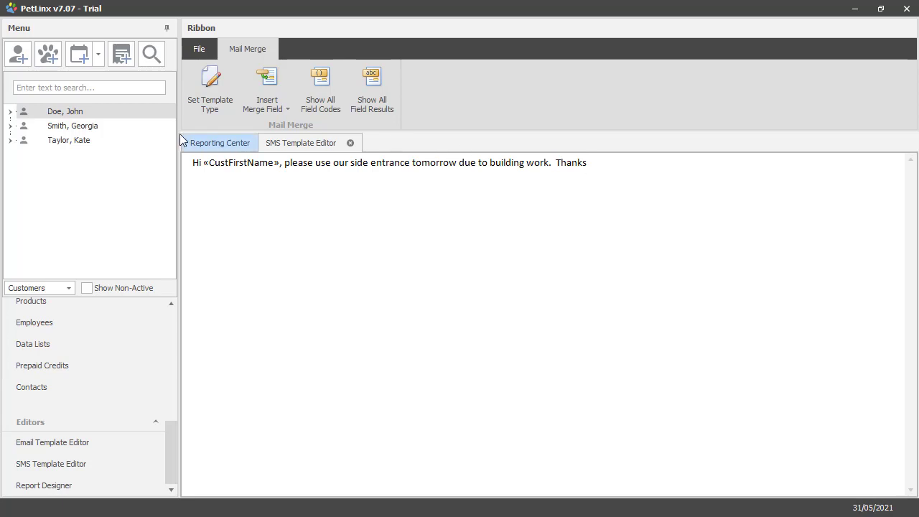
{"action": "left_click", "coordinate": [270, 110]}
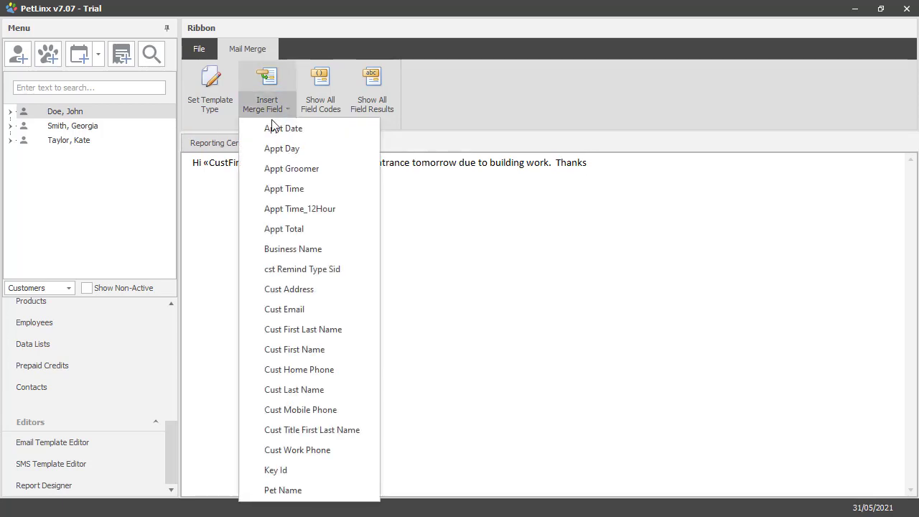
{"action": "left_click", "coordinate": [296, 249]}
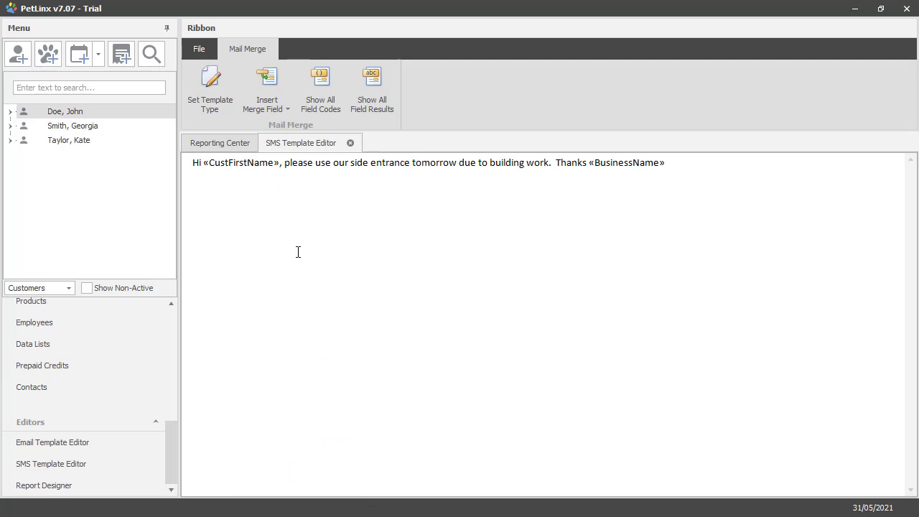
Step: Save the SMS template to the database with the title "Building Work"
{"action": "left_click", "coordinate": [202, 50]}
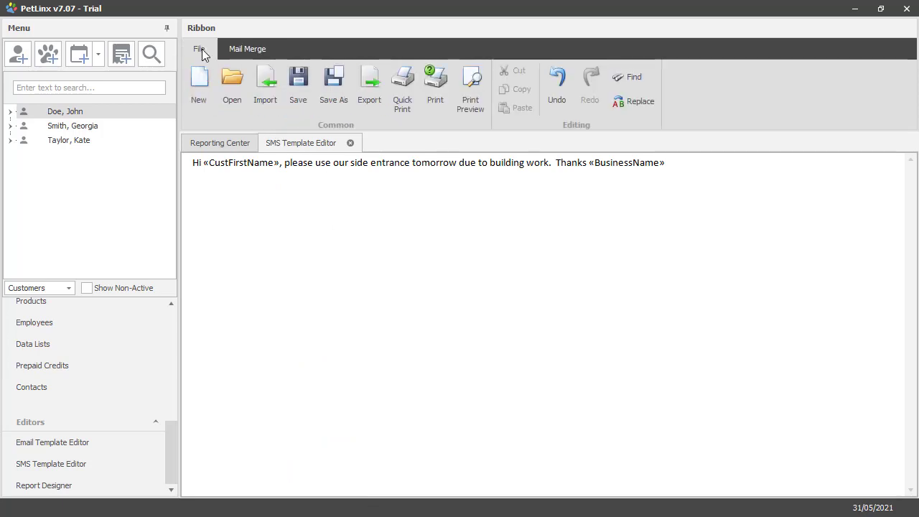
{"action": "left_click", "coordinate": [320, 86]}
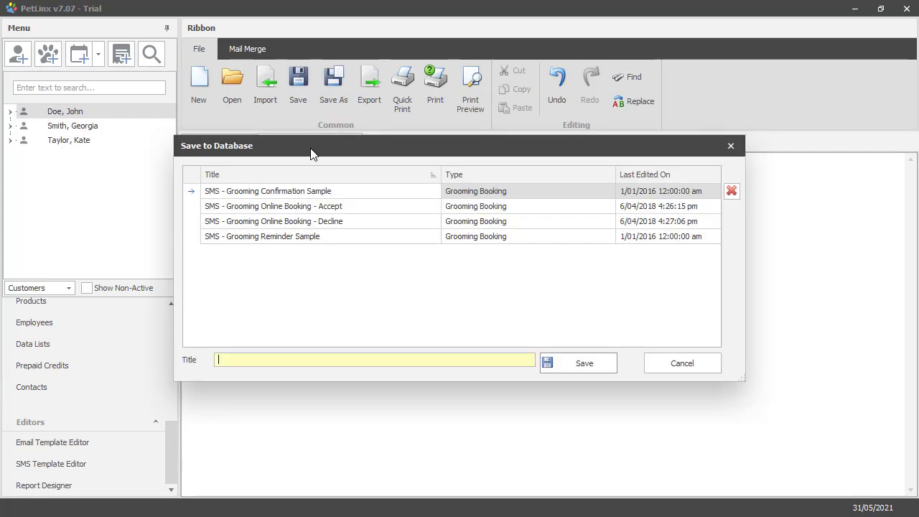
{"action": "left_click", "coordinate": [246, 357]}
{"action": "type", "text": "Building Work"}
{"action": "left_click", "coordinate": [560, 363]}
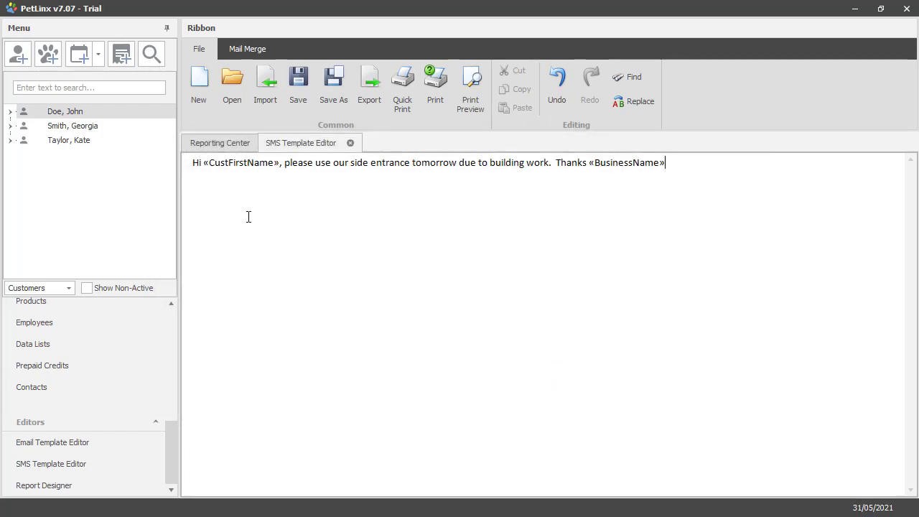
Step: Create the grooming mailout in the Reporting Center with the Building Work message template, and exit the message batch without sending it
{"action": "left_click", "coordinate": [237, 148]}
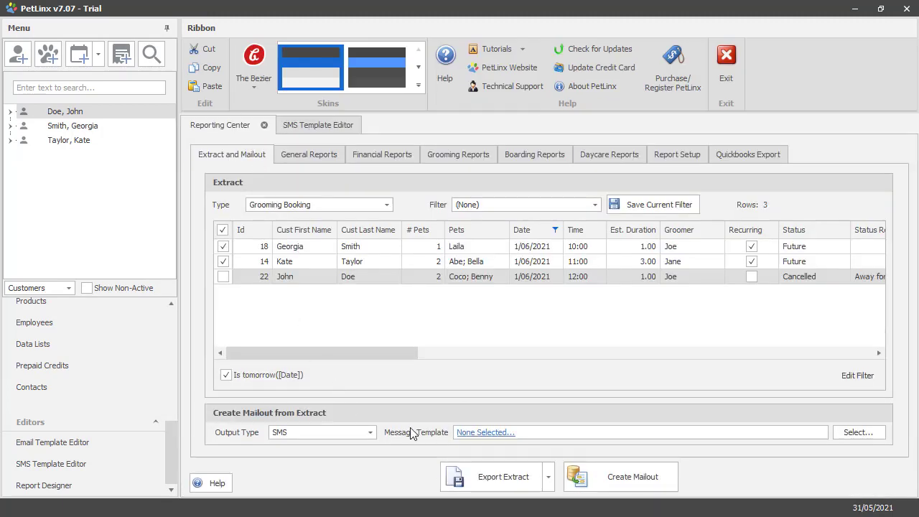
{"action": "left_click", "coordinate": [847, 432]}
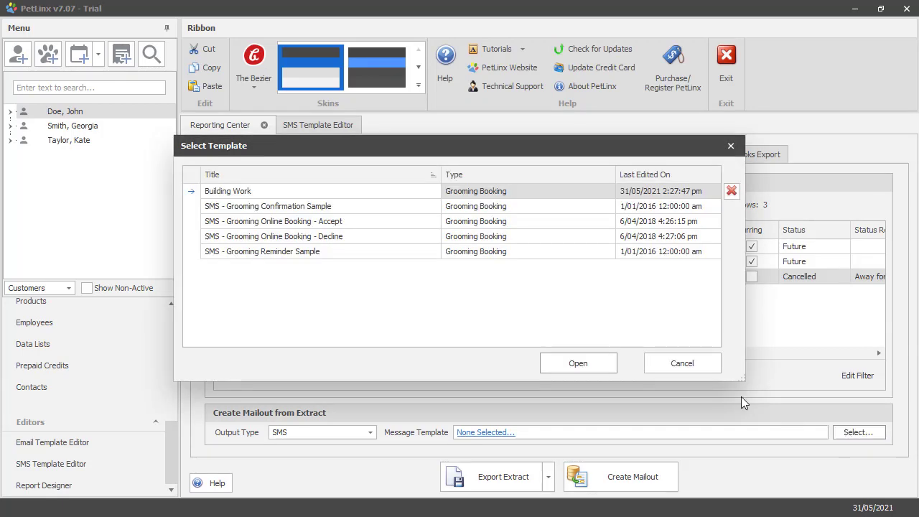
{"action": "double_click", "coordinate": [234, 192]}
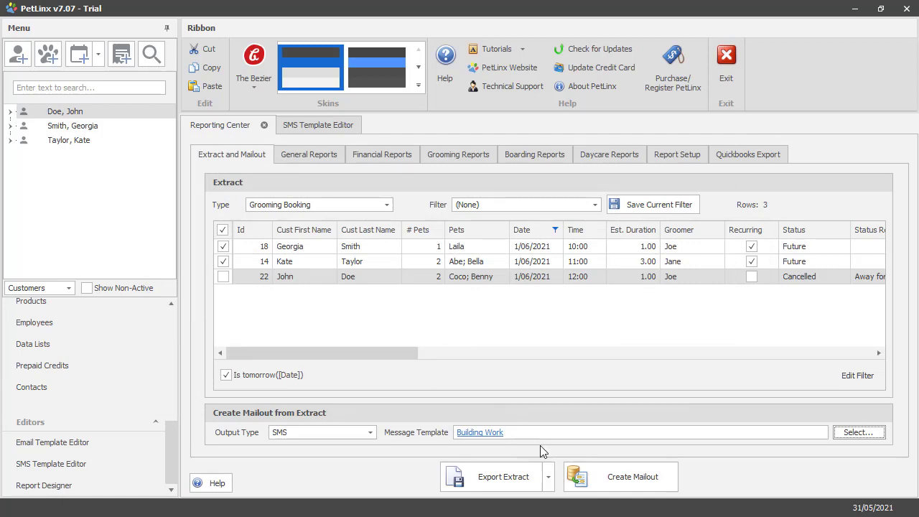
{"action": "left_click", "coordinate": [601, 480]}
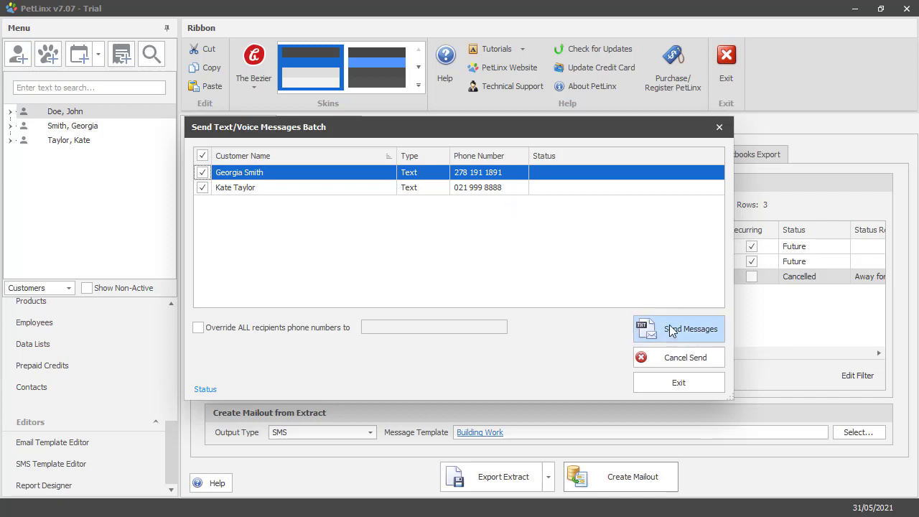
{"action": "left_click", "coordinate": [681, 377]}
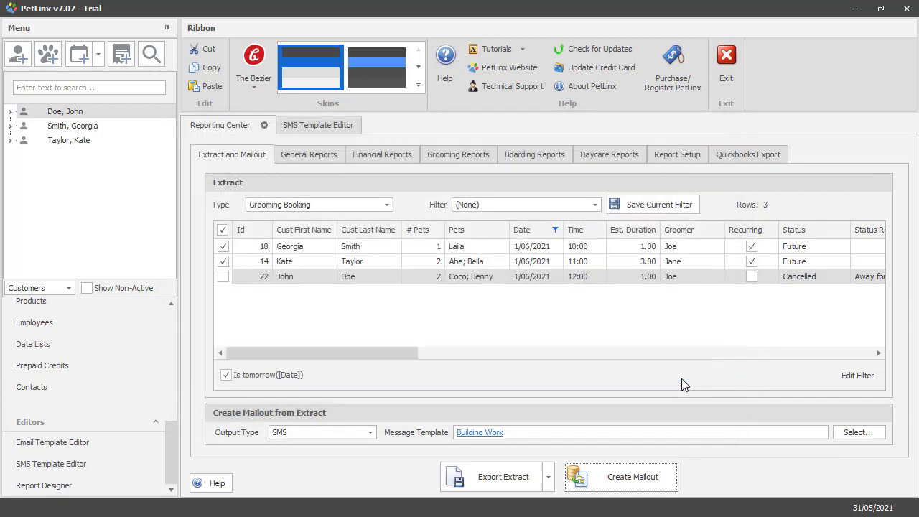